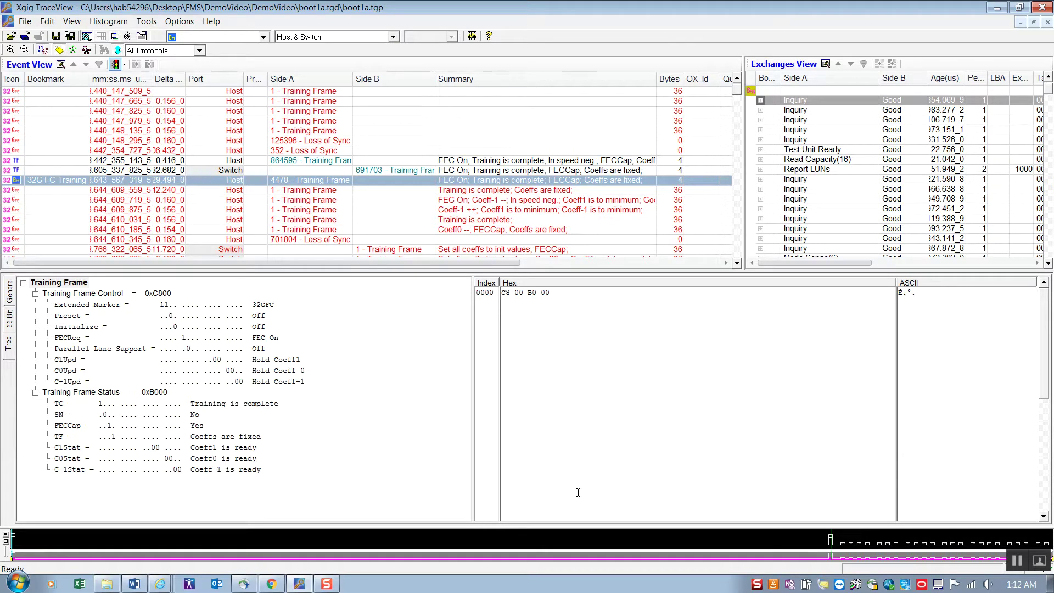
Inspect the 125396 Loss of Sync event and compare the host and switch training frames.
{"action": "left_click", "coordinate": [313, 142]}
{"action": "left_click", "coordinate": [466, 181]}
{"action": "left_click", "coordinate": [468, 173]}
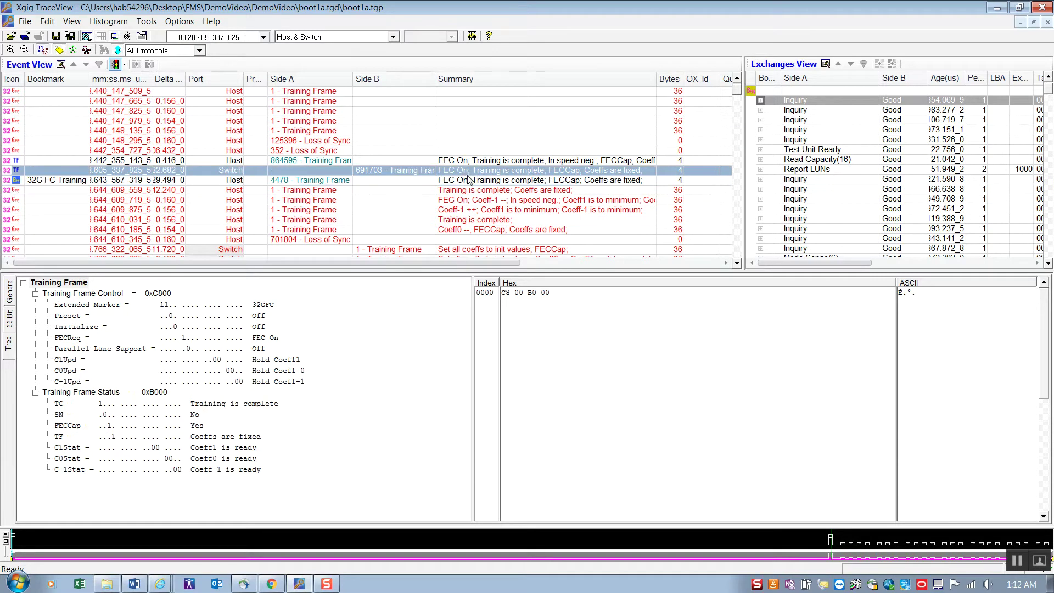
{"action": "left_click", "coordinate": [468, 181]}
{"action": "left_click", "coordinate": [465, 175]}
Step down past the training frames and select the first FLOGI link request.
{"action": "key", "text": "Down"}
{"action": "key", "text": "Down"}
{"action": "key", "text": "Down"}
{"action": "key", "text": "Down"}
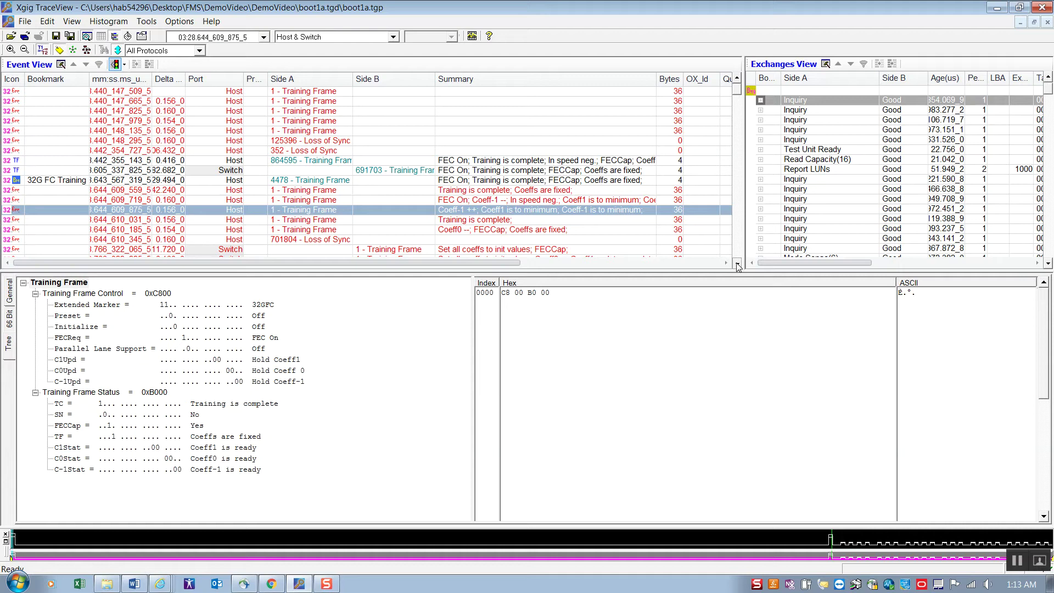
{"action": "key", "text": "Down"}
{"action": "key", "text": "Down"}
{"action": "key", "text": "Down"}
{"action": "key", "text": "Down"}
{"action": "key", "text": "Down"}
{"action": "key", "text": "Down"}
{"action": "key", "text": "Down"}
{"action": "key", "text": "Down"}
{"action": "key", "text": "Down"}
{"action": "key", "text": "Down"}
{"action": "left_click", "coordinate": [547, 151]}
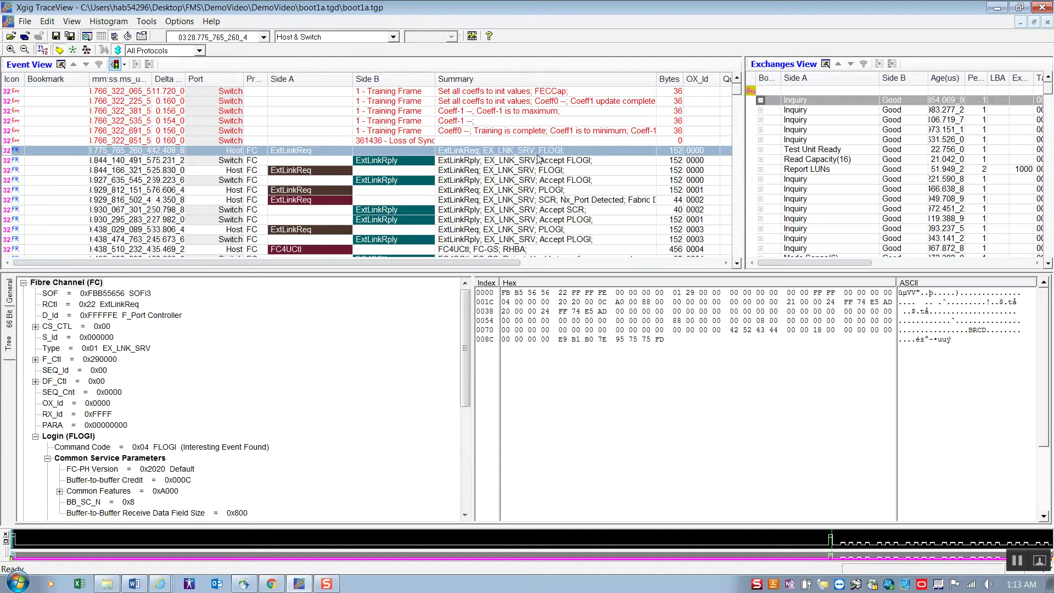
Select the Accept FLOGI reply and highlight its D_Id 0xD30161 bytes in hex.
{"action": "key", "text": "Down"}
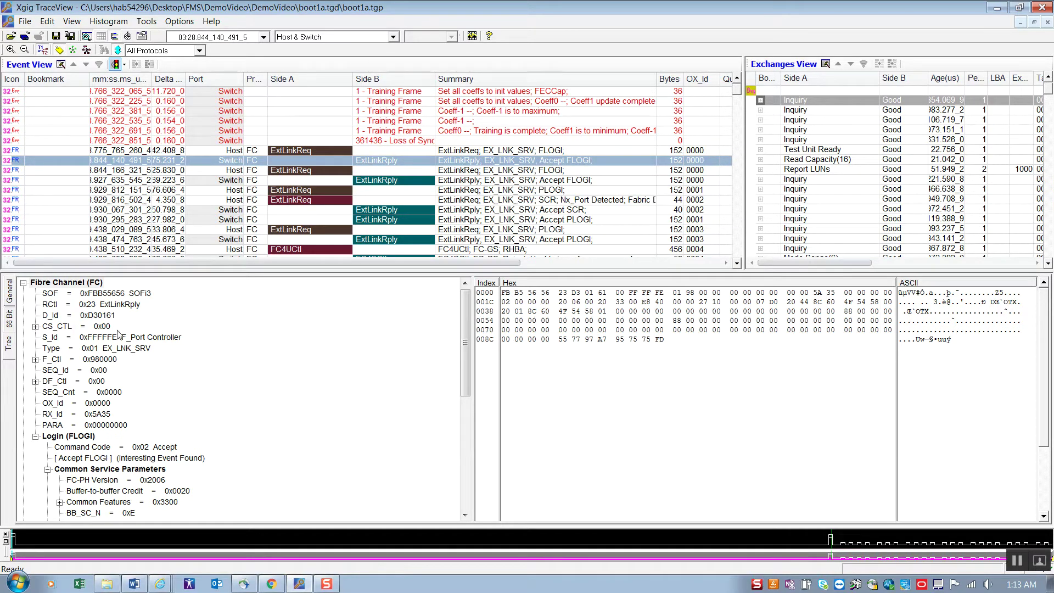
{"action": "left_click", "coordinate": [89, 317]}
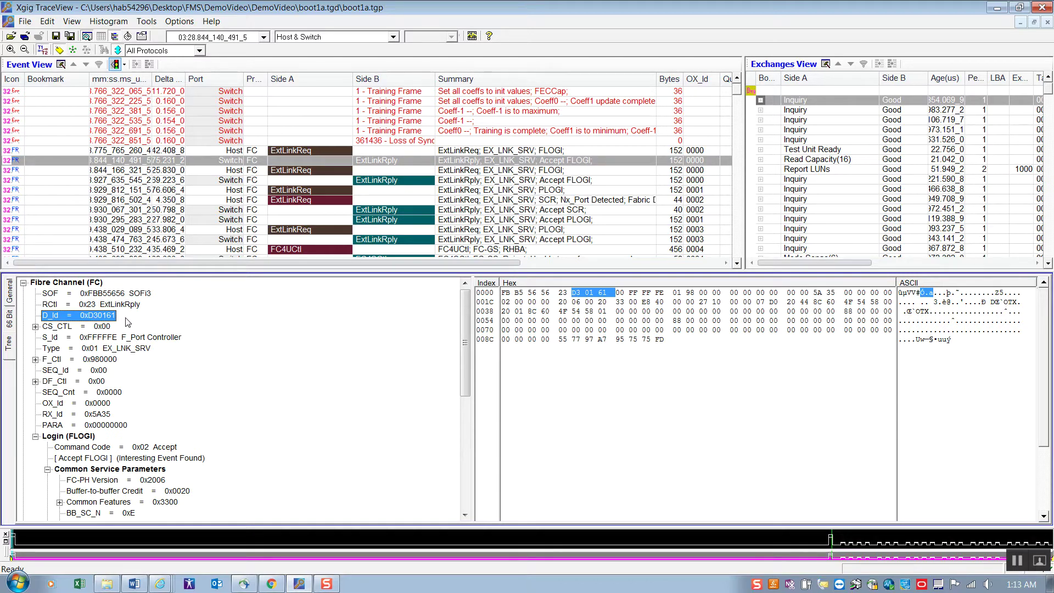
Jump to the 'RFT FCP NVMe' bookmark and highlight the RFT_ID's SCSI FCP and FC-NVMe types.
{"action": "left_click", "coordinate": [263, 37]}
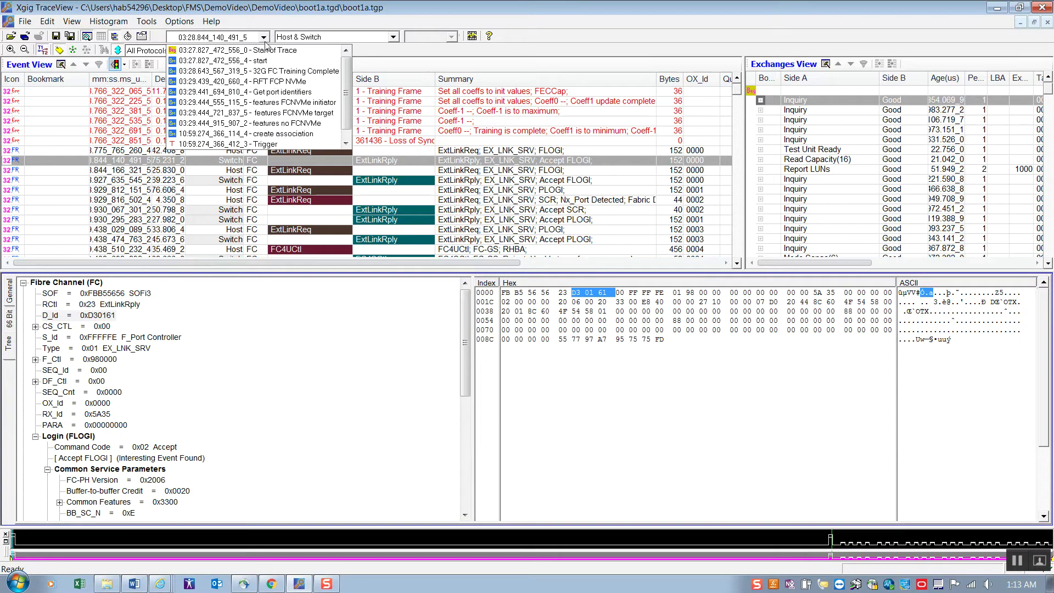
{"action": "left_click", "coordinate": [267, 81]}
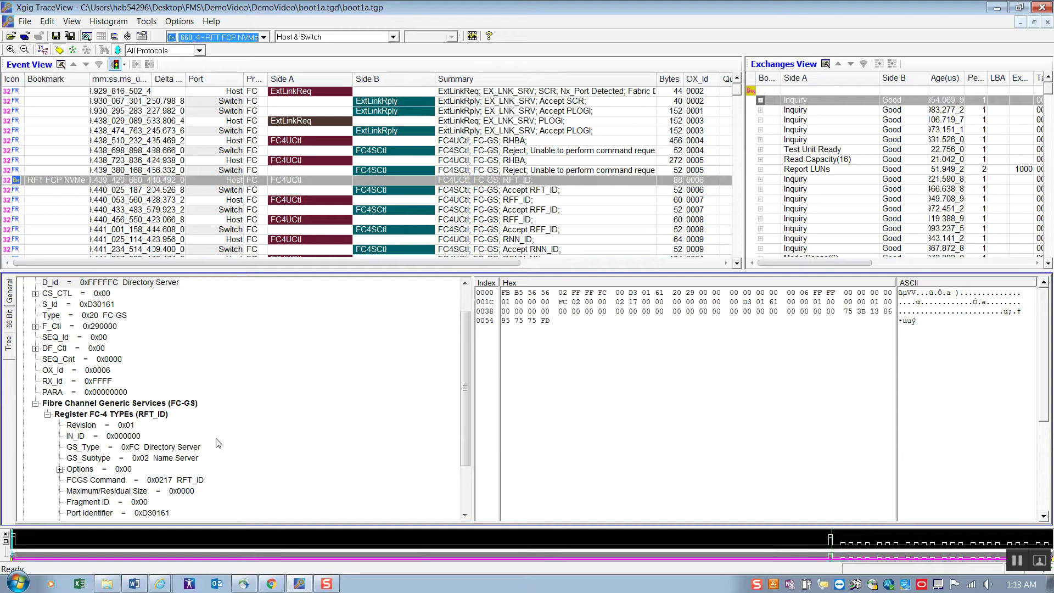
{"action": "left_click", "coordinate": [91, 416]}
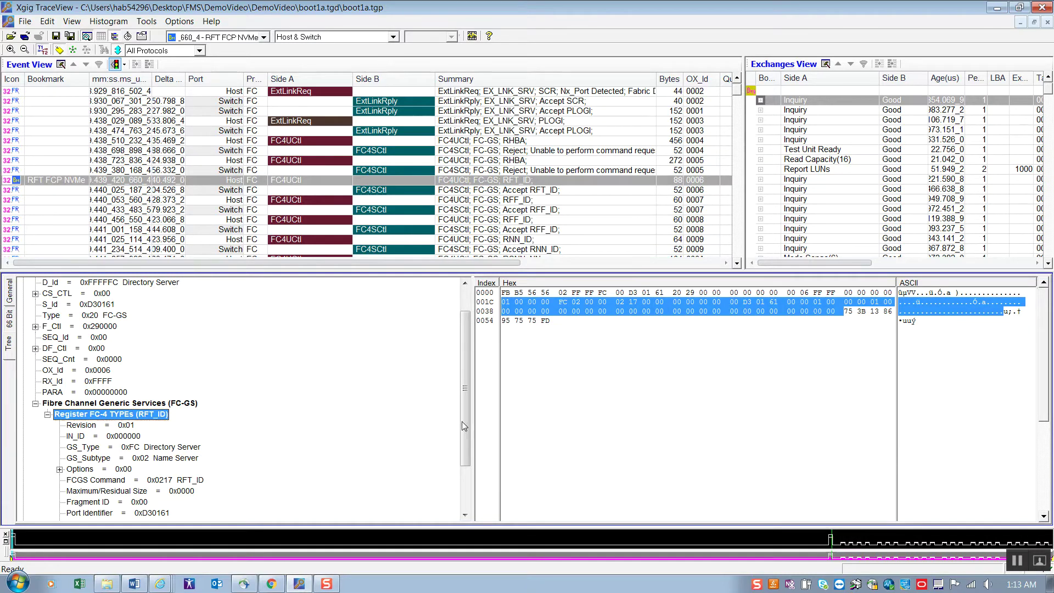
{"action": "scroll", "coordinate": [463, 420], "scroll_direction": "down", "scroll_amount": 2}
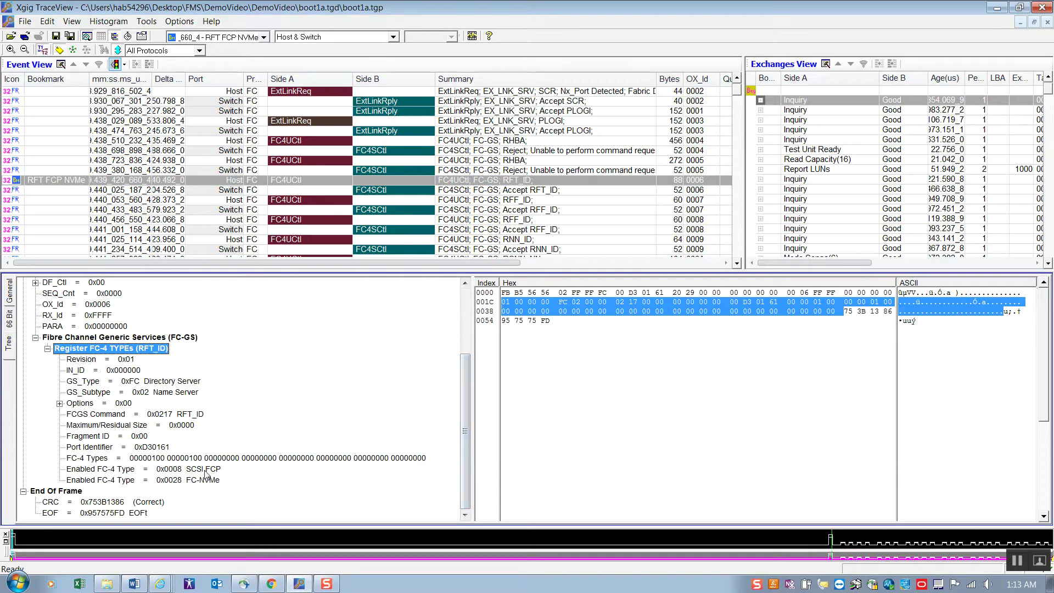
{"action": "left_click", "coordinate": [206, 472]}
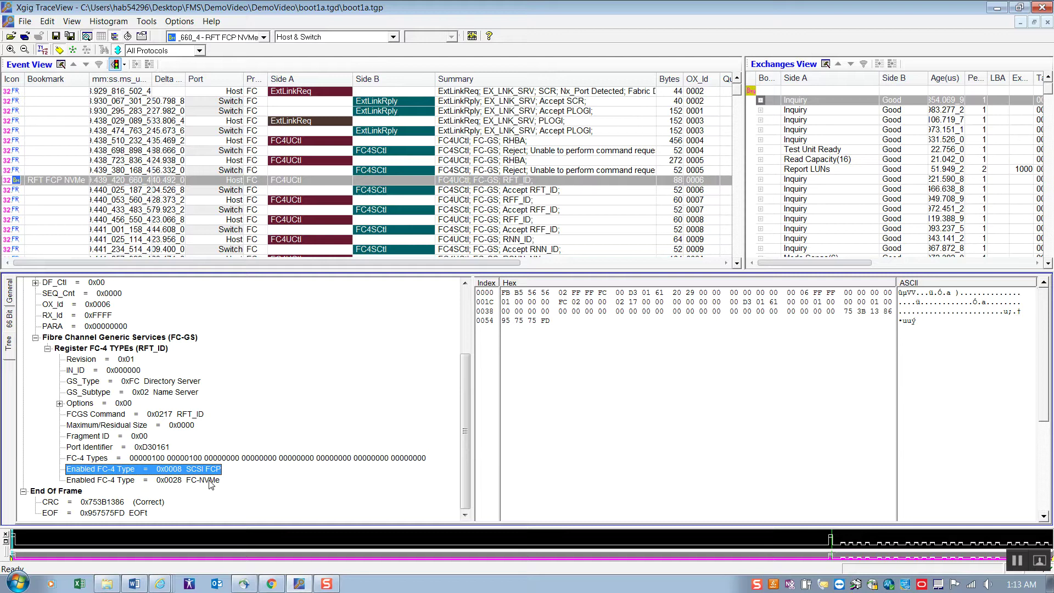
{"action": "left_click", "coordinate": [202, 481]}
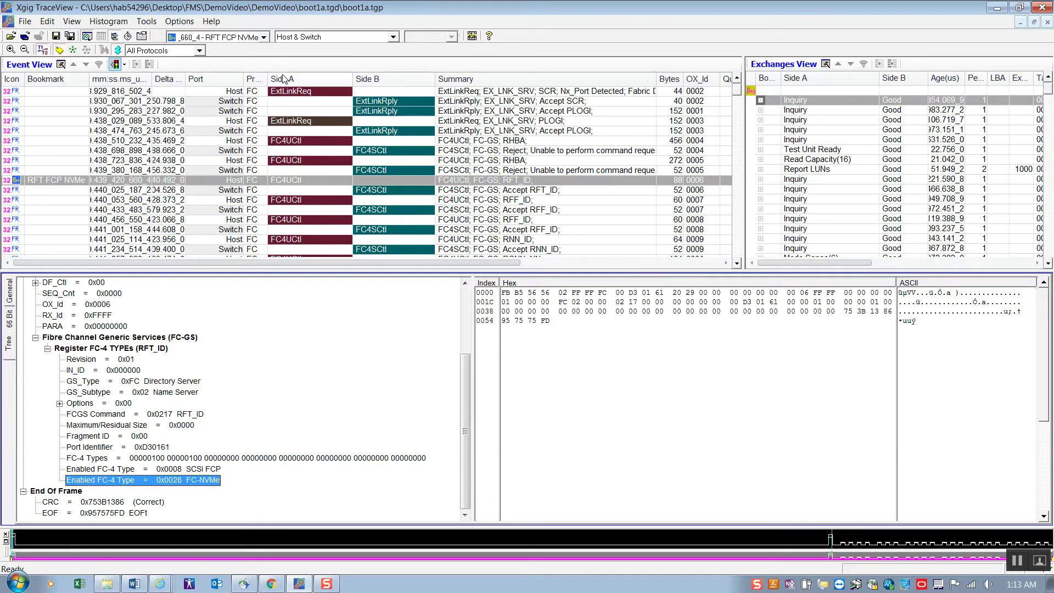
Jump to the 'Get port identifiers' bookmark and highlight the GID_PT query bytes.
{"action": "left_click", "coordinate": [264, 37]}
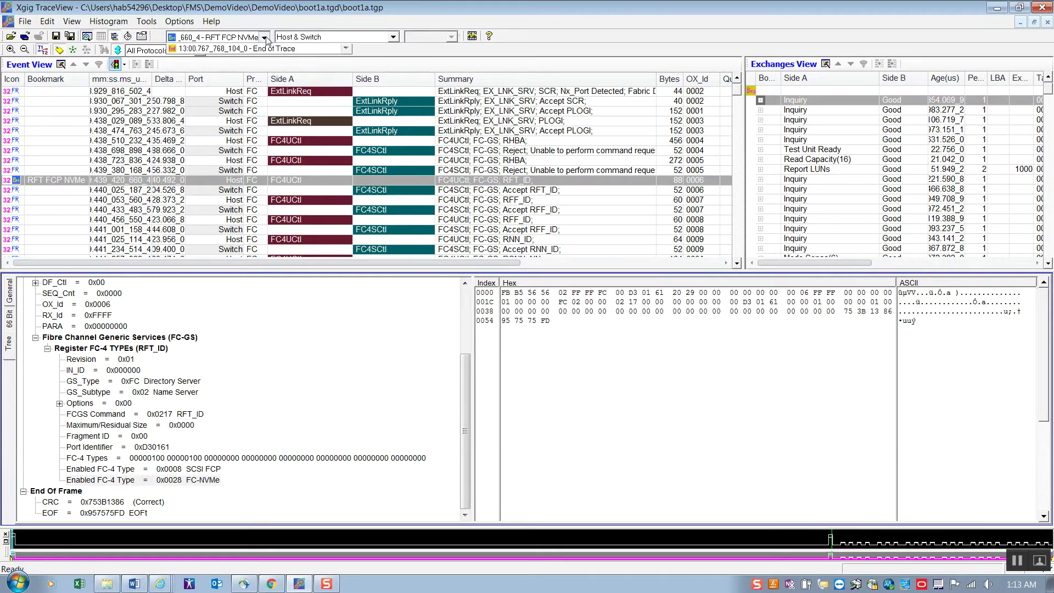
{"action": "left_click", "coordinate": [282, 82]}
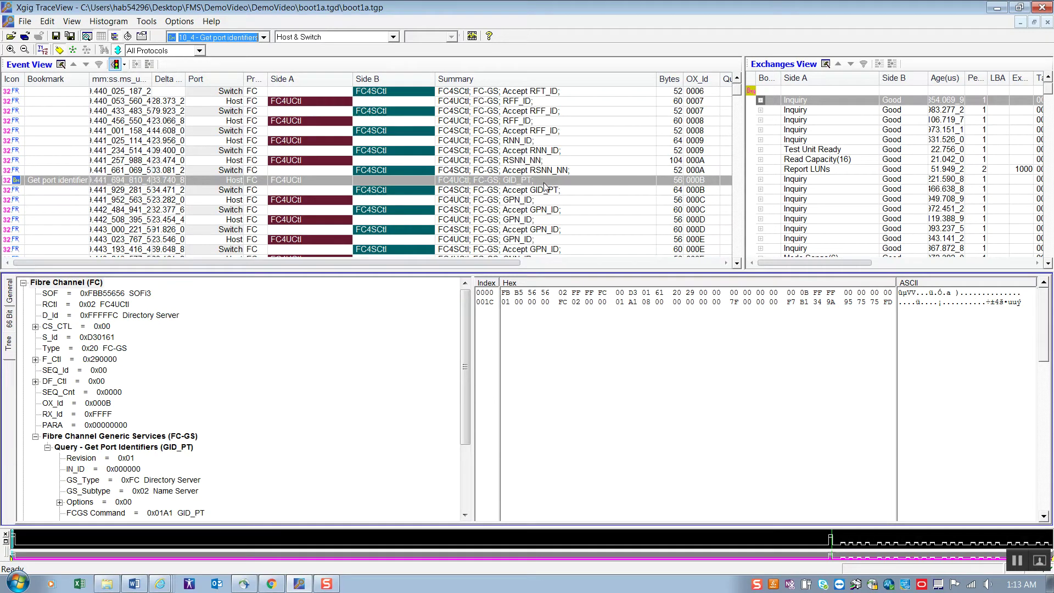
{"action": "left_click", "coordinate": [513, 183]}
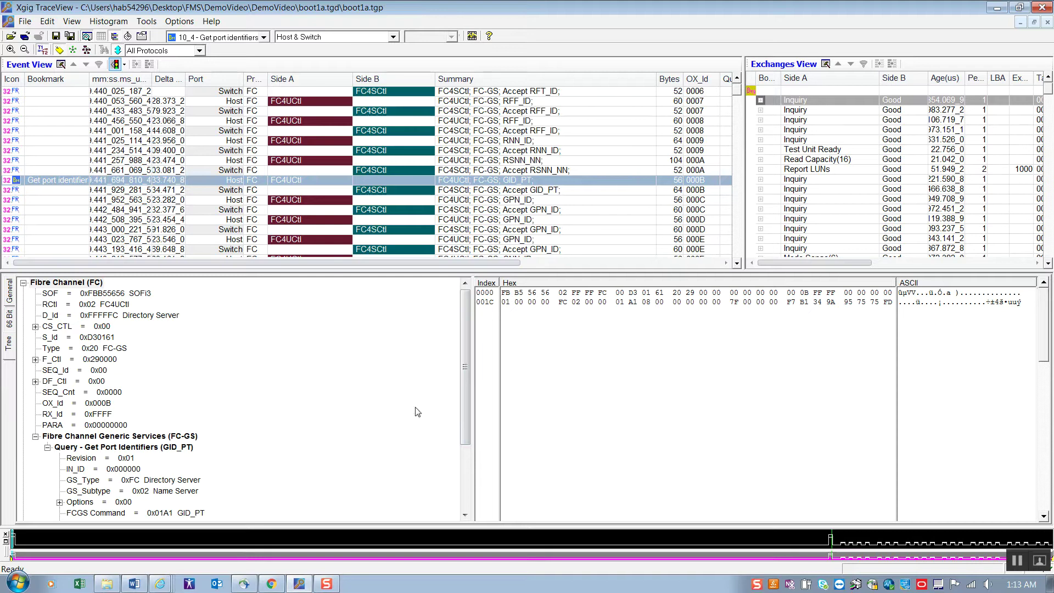
{"action": "left_click", "coordinate": [125, 447]}
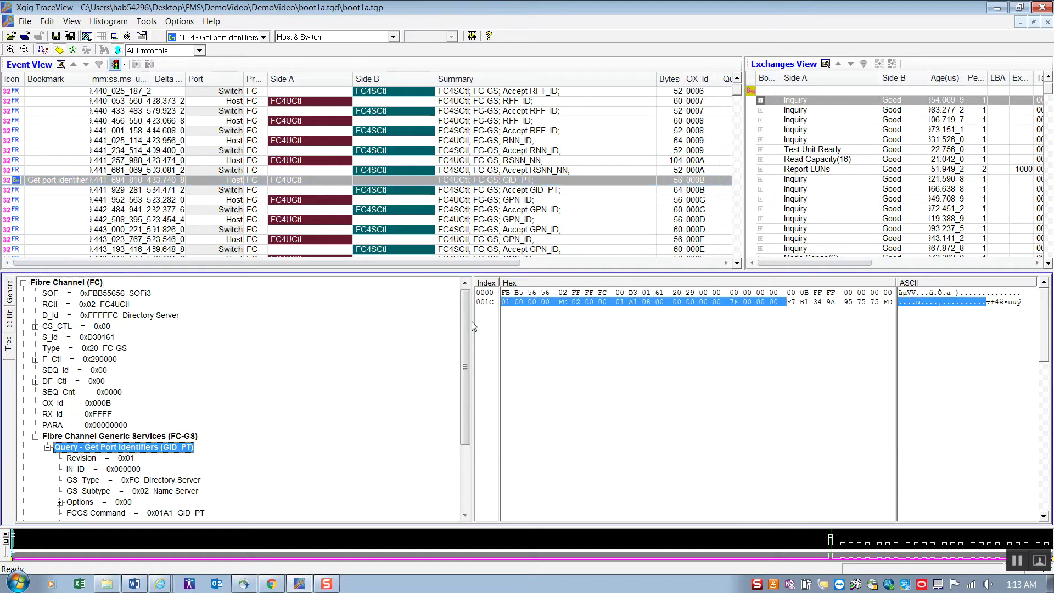
In the Accept GID_PT reply, highlight port identifiers 0xD30161, 0xD301A0 and 0xD301A2 in hex.
{"action": "left_click", "coordinate": [522, 190]}
{"action": "left_click_drag", "start_coordinate": [467, 324], "coordinate": [463, 413]}
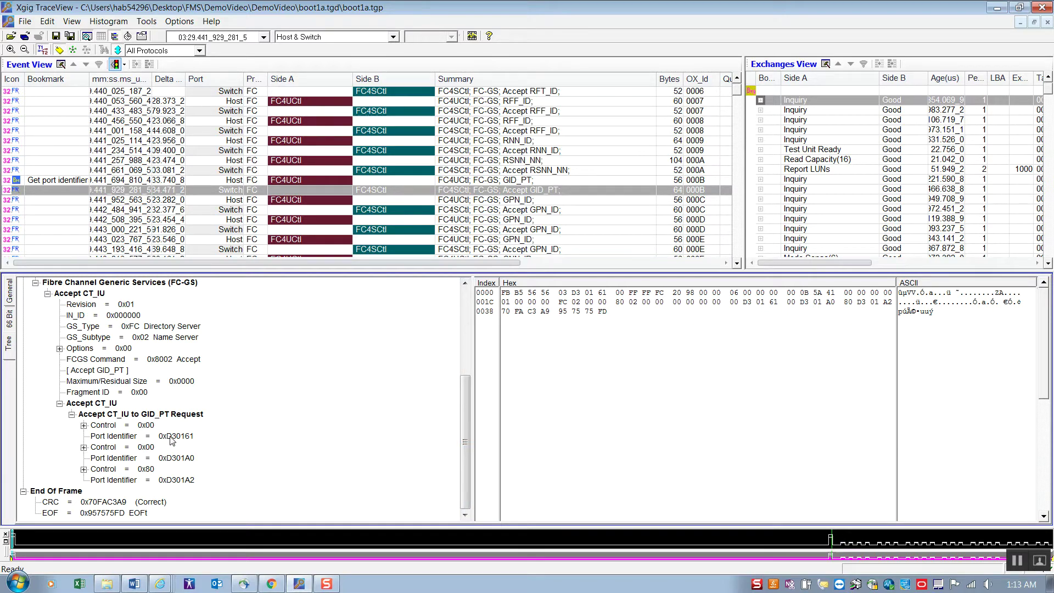
{"action": "left_click", "coordinate": [161, 437]}
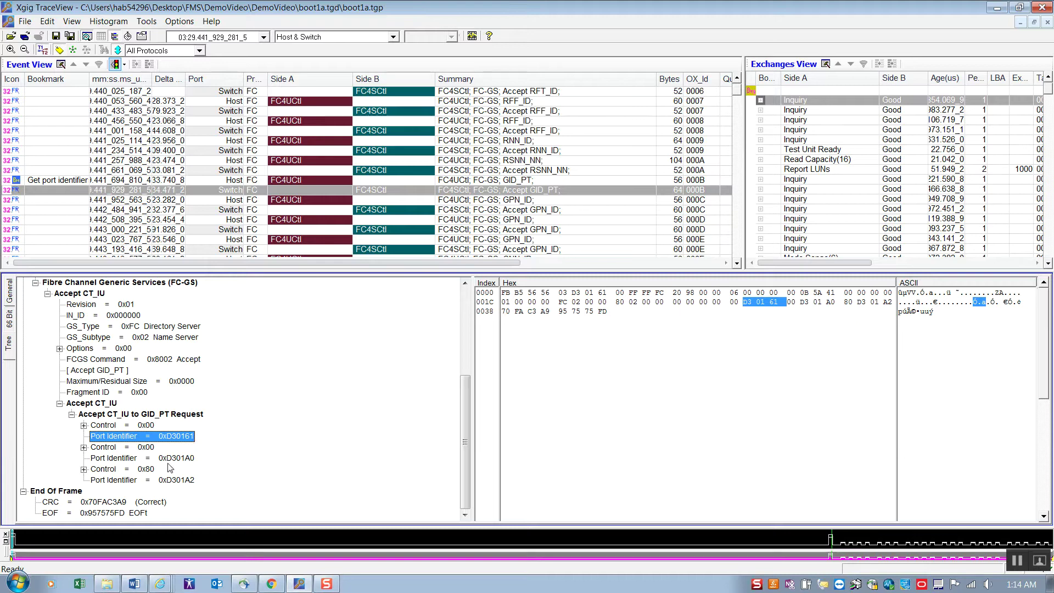
{"action": "left_click", "coordinate": [168, 461]}
{"action": "left_click", "coordinate": [174, 482]}
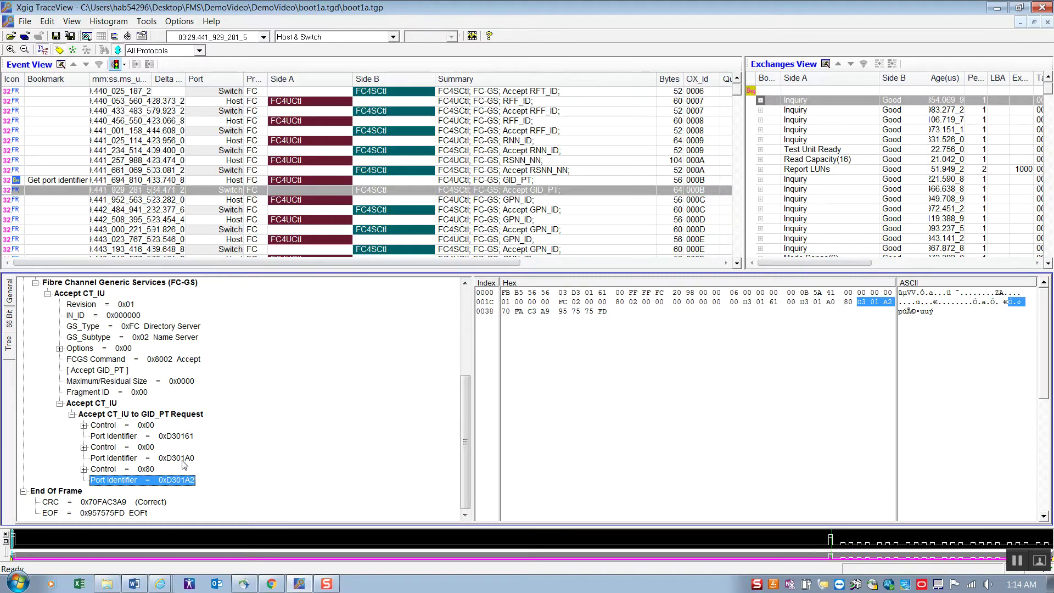
{"action": "left_click", "coordinate": [184, 463]}
{"action": "left_click", "coordinate": [187, 482]}
{"action": "left_click", "coordinate": [263, 37]}
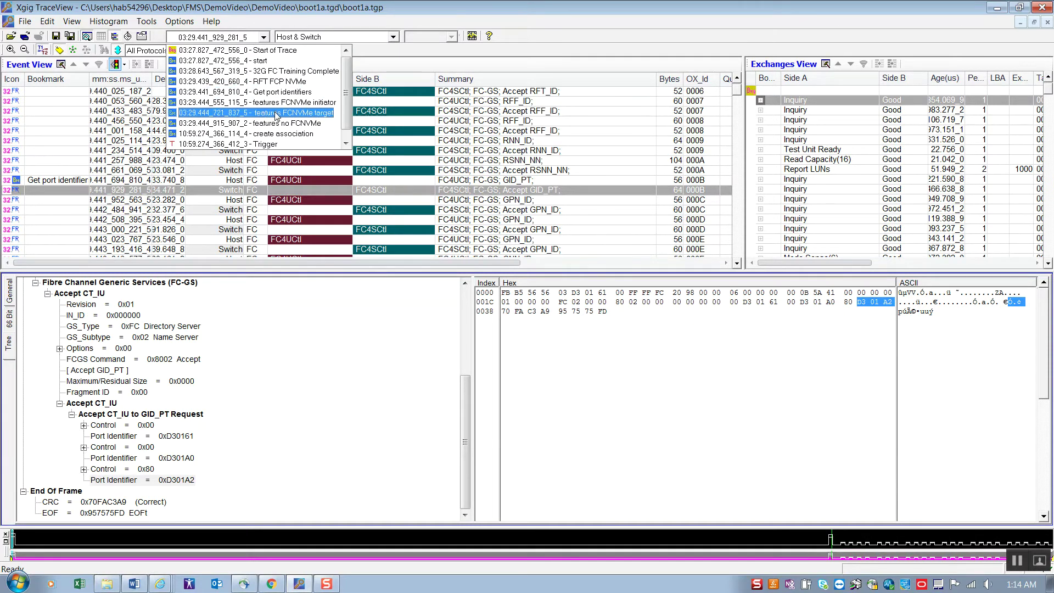
Jump to the 'features FCNVMe target' bookmark and select the host's GFF_ID query for 0xD301A0.
{"action": "left_click", "coordinate": [276, 113]}
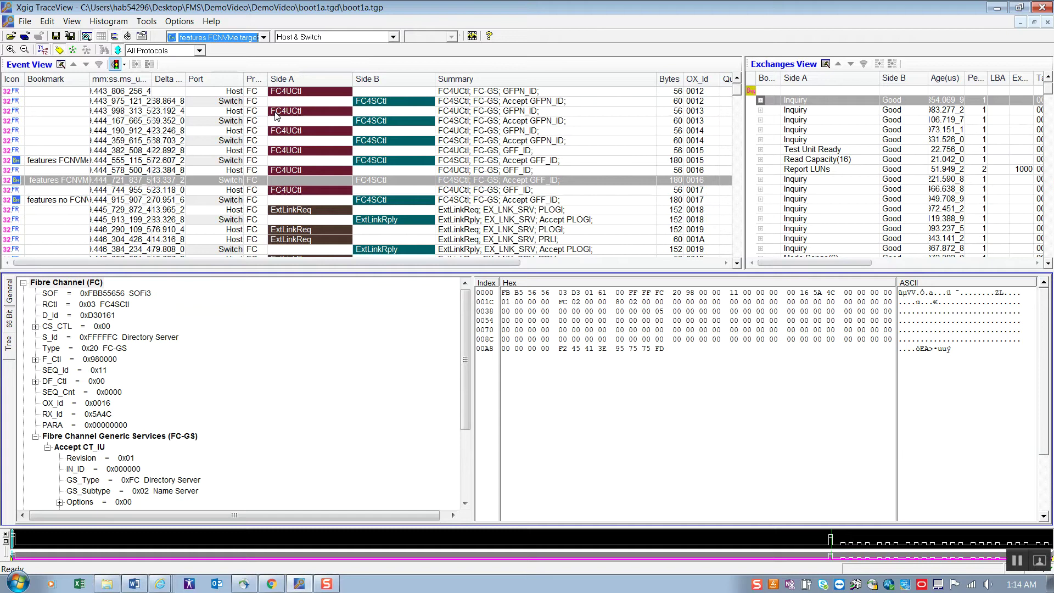
{"action": "left_click", "coordinate": [493, 171]}
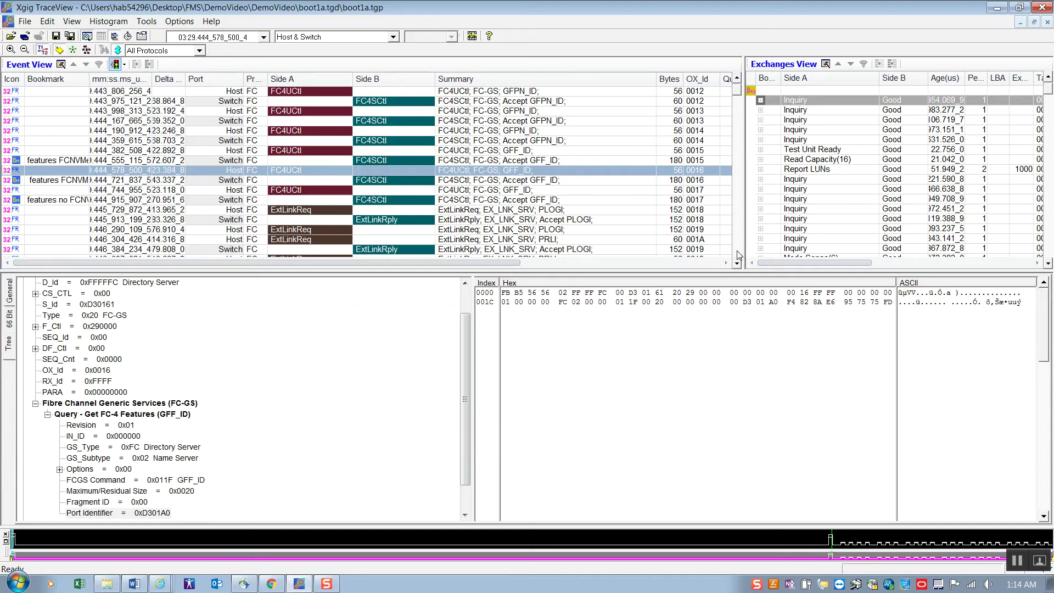
Move past the Accept GFF_ID reply and select the FC-NVMe PRLI request.
{"action": "key", "text": "F3"}
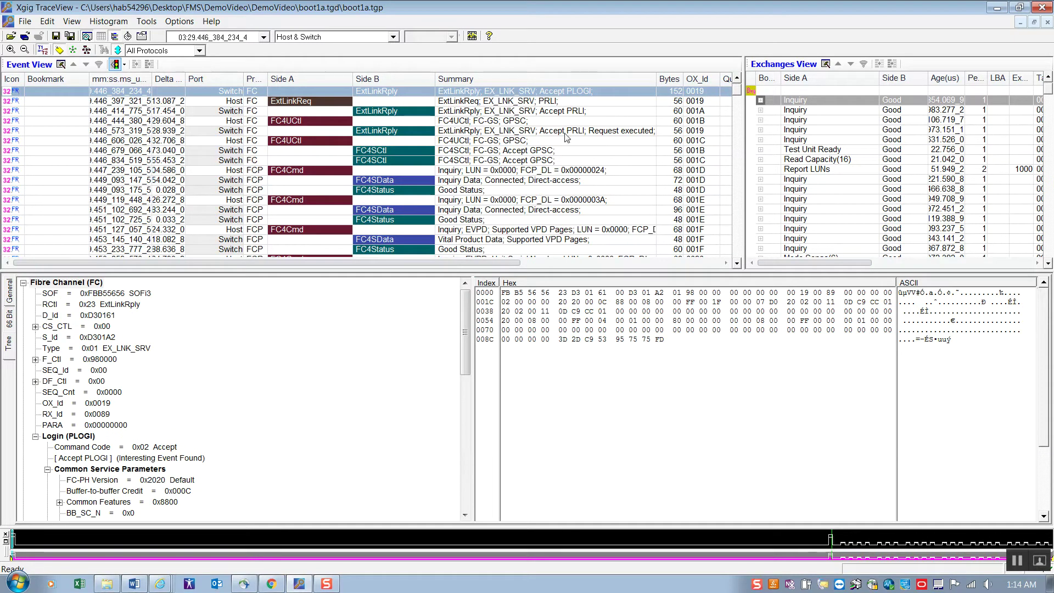
{"action": "key", "text": "Up"}
{"action": "key", "text": "Up"}
{"action": "key", "text": "Up"}
{"action": "key", "text": "Up"}
{"action": "key", "text": "Up"}
{"action": "key", "text": "Up"}
{"action": "key", "text": "Up"}
{"action": "key", "text": "Up"}
{"action": "key", "text": "Up"}
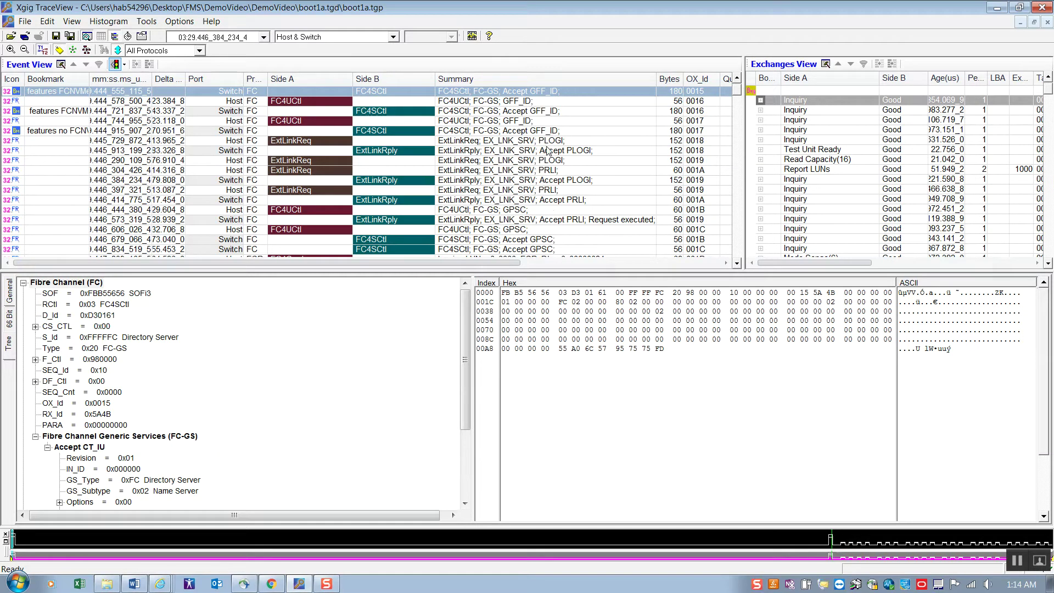
{"action": "left_click", "coordinate": [555, 172]}
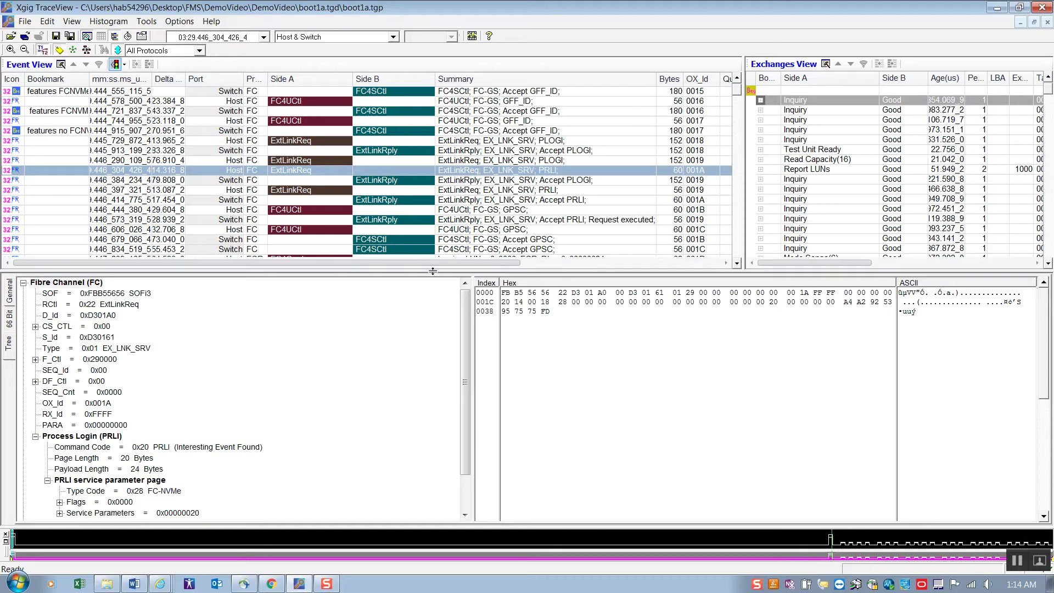
Highlight the PRLI's source ID, destination ID and FC-NVMe type-code bytes, then select the second PRLI.
{"action": "left_click_drag", "start_coordinate": [434, 271], "coordinate": [434, 242]}
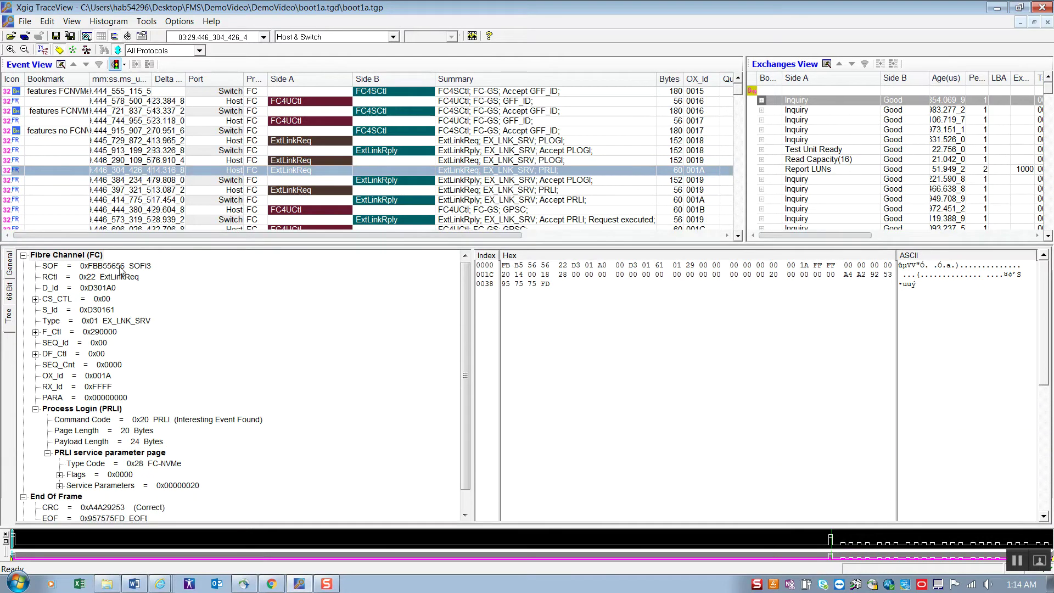
{"action": "left_click", "coordinate": [96, 311]}
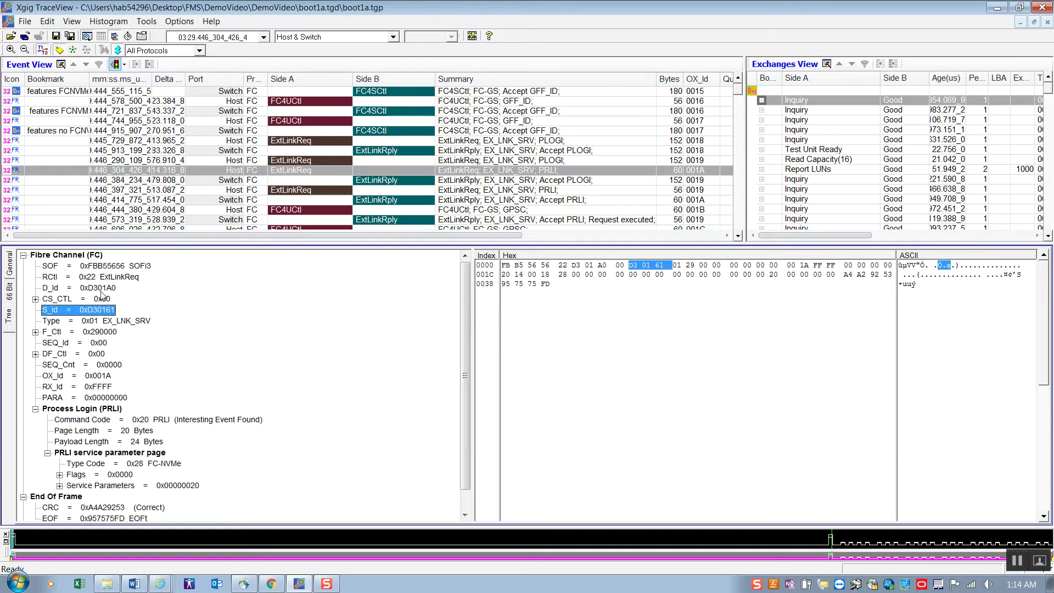
{"action": "left_click", "coordinate": [103, 289]}
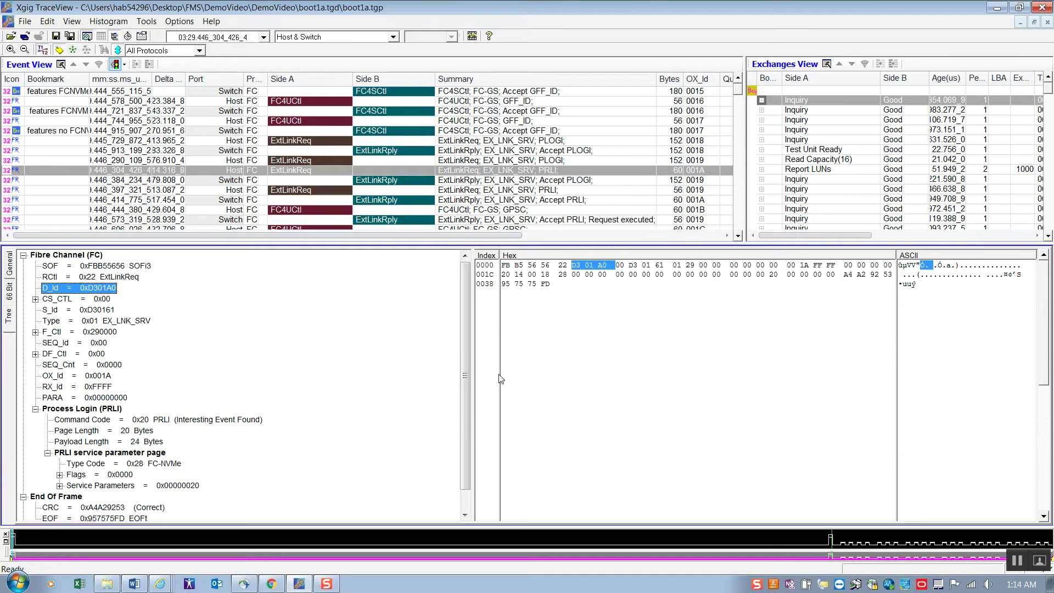
{"action": "left_click_drag", "start_coordinate": [468, 398], "coordinate": [468, 456]}
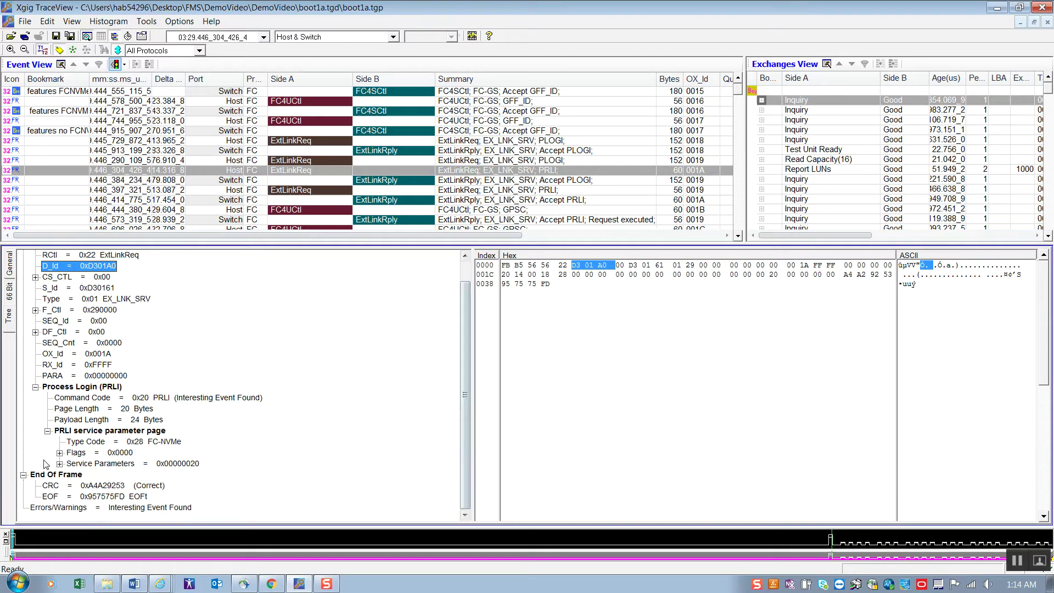
{"action": "left_click", "coordinate": [94, 443]}
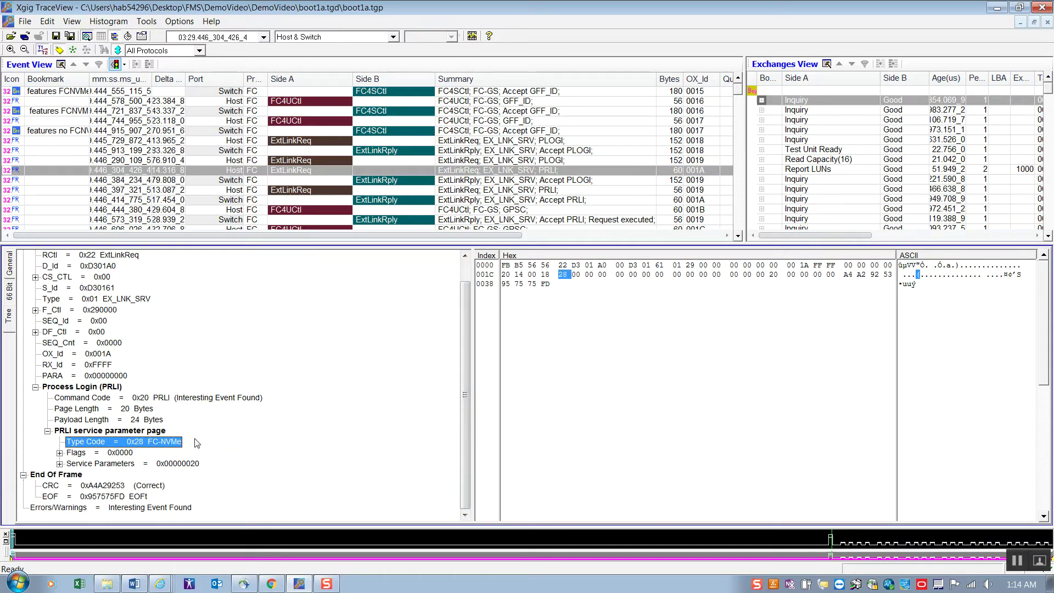
{"action": "left_click", "coordinate": [552, 191]}
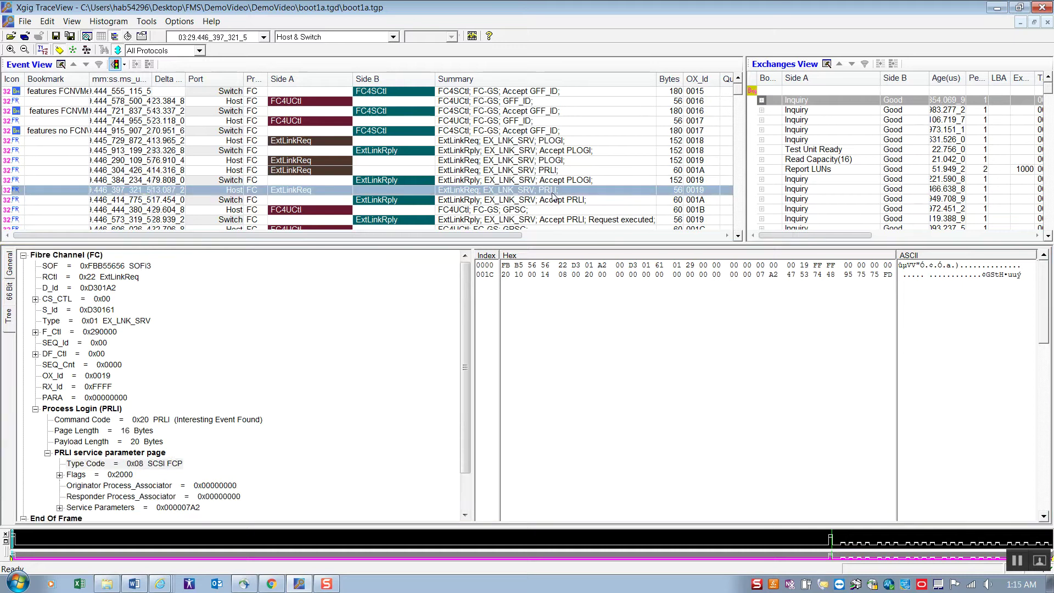
Highlight the second PRLI's destination, source and SCSI FCP type-code bytes, then open the protocol filter.
{"action": "left_click", "coordinate": [109, 294]}
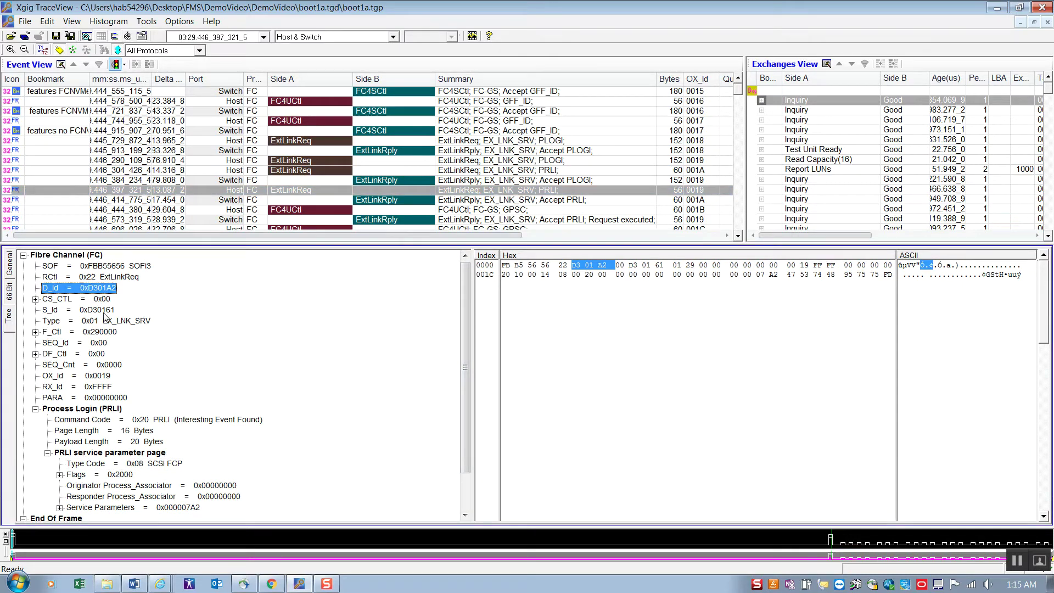
{"action": "left_click", "coordinate": [115, 310]}
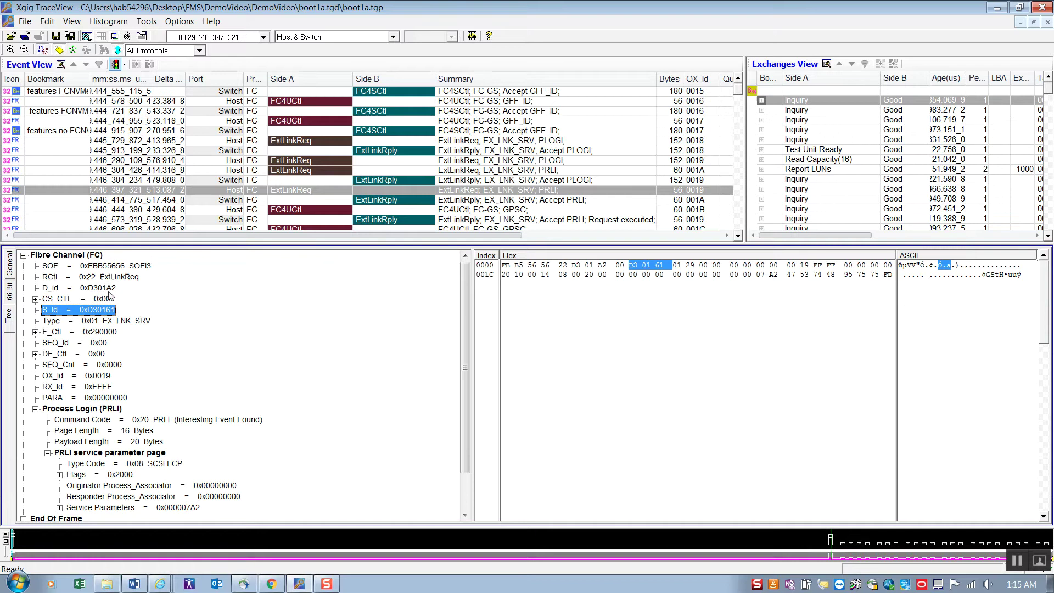
{"action": "left_click", "coordinate": [109, 292]}
{"action": "left_click", "coordinate": [143, 465]}
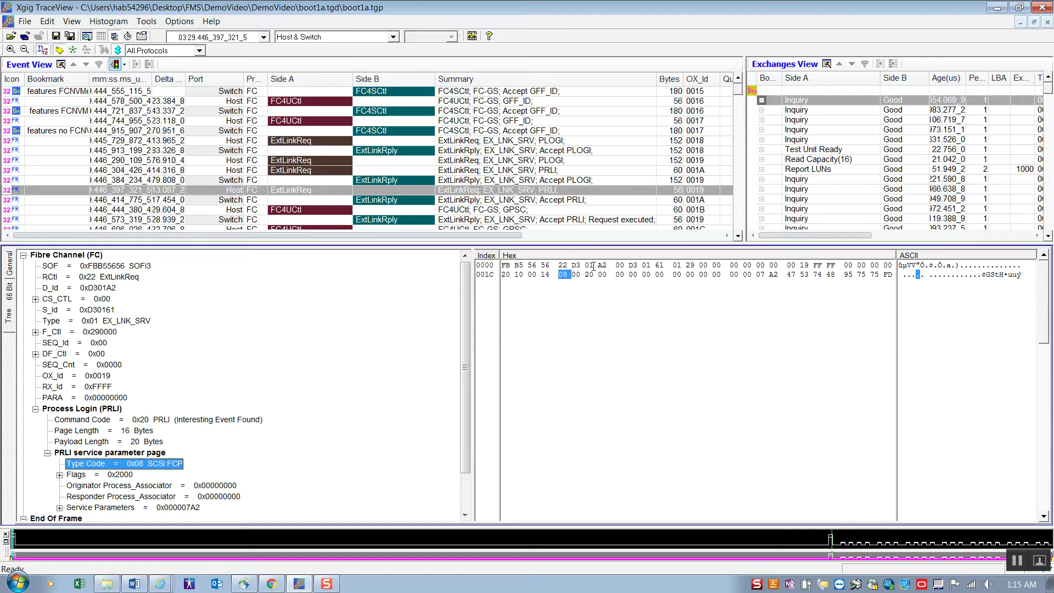
{"action": "left_click", "coordinate": [199, 50]}
Filter to NVMe, widen Exchanges View and inspect the NVMe Connect command's data frame.
{"action": "left_click", "coordinate": [183, 80]}
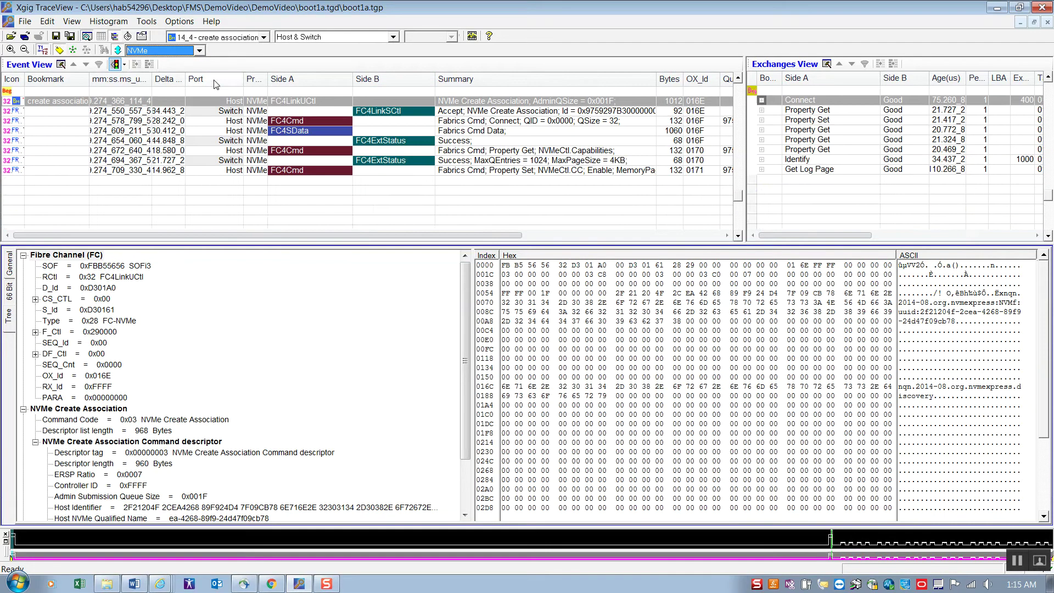
{"action": "left_click_drag", "start_coordinate": [748, 128], "coordinate": [582, 141]}
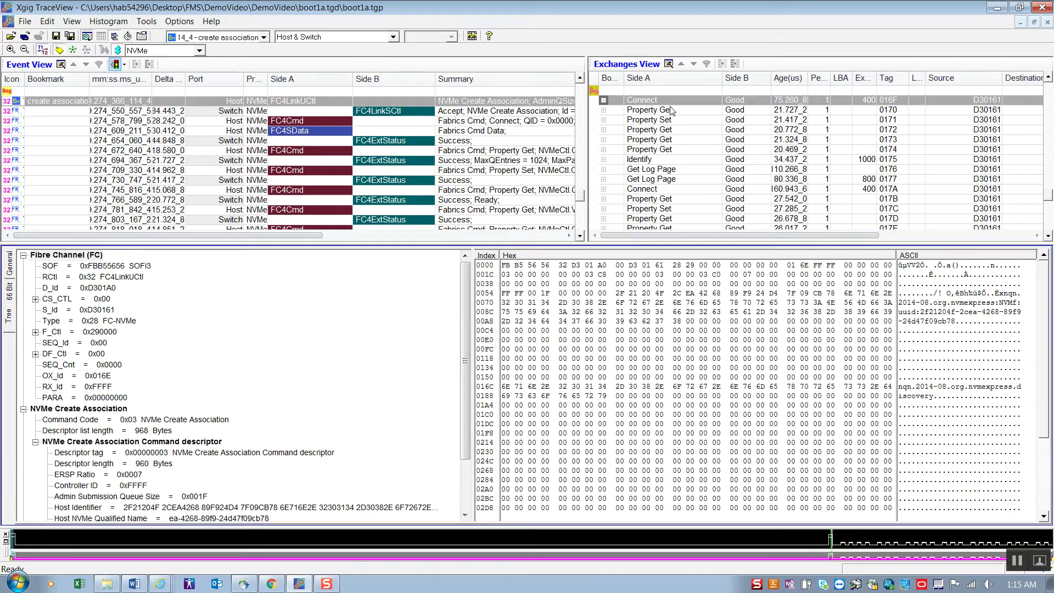
{"action": "double_click", "coordinate": [640, 104]}
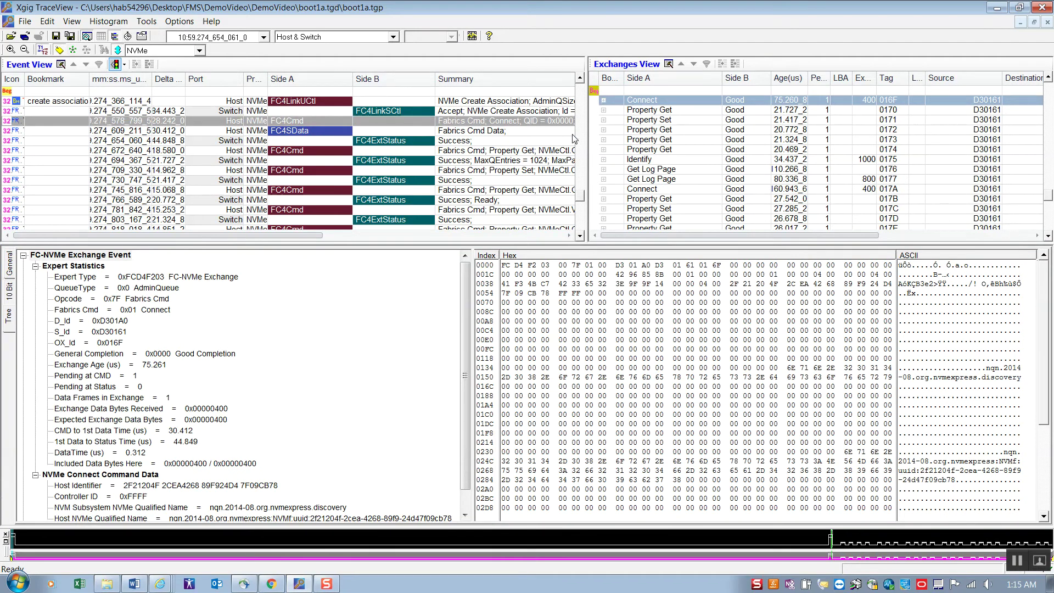
{"action": "left_click", "coordinate": [517, 131]}
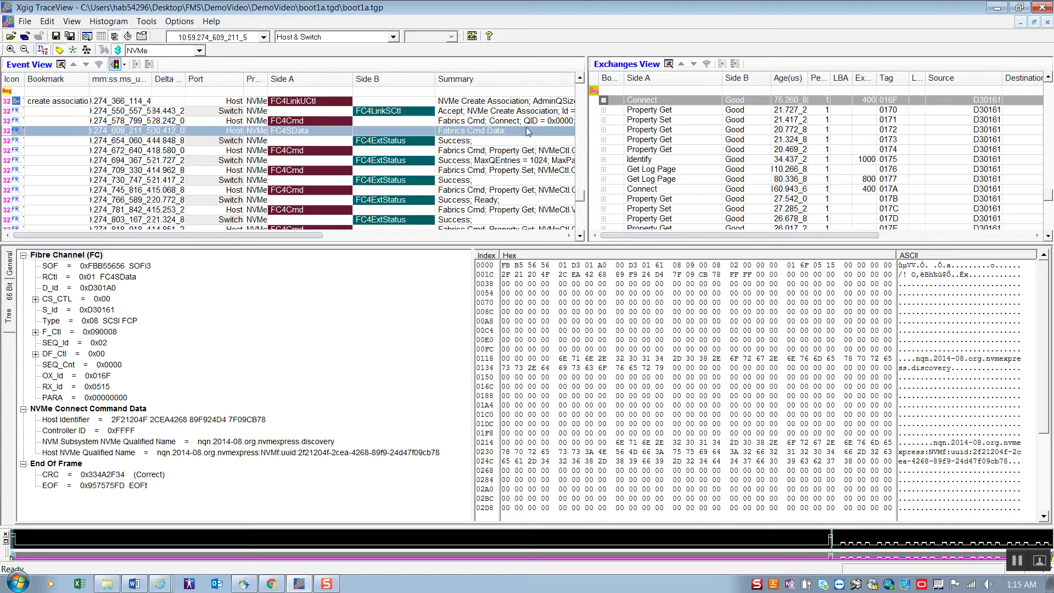
Compare the Create Association request with its accept reply, returning association ID 0x9759297B30000000.
{"action": "left_click", "coordinate": [539, 103]}
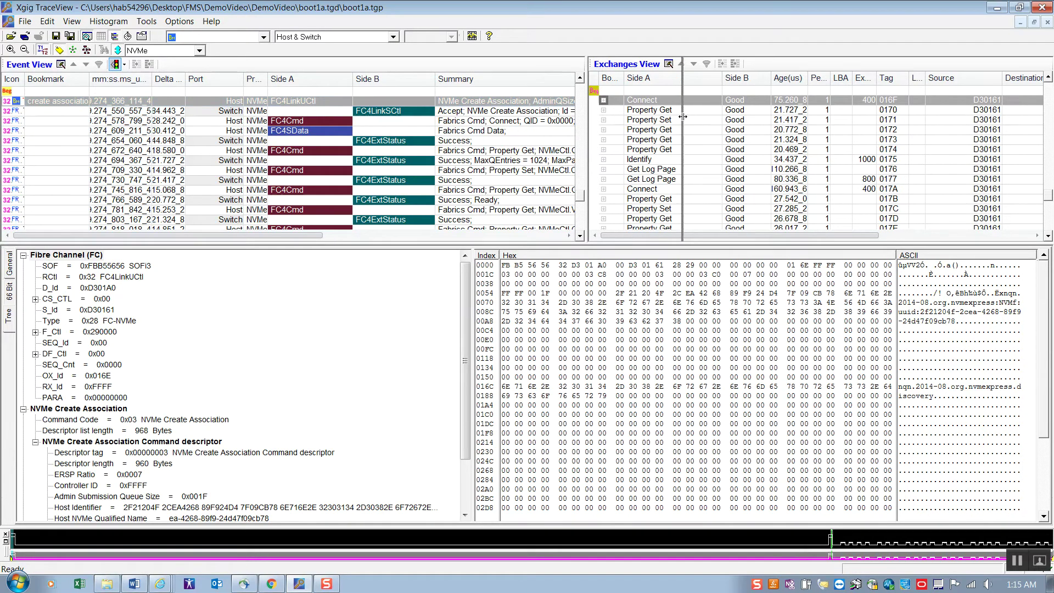
{"action": "left_click", "coordinate": [520, 112]}
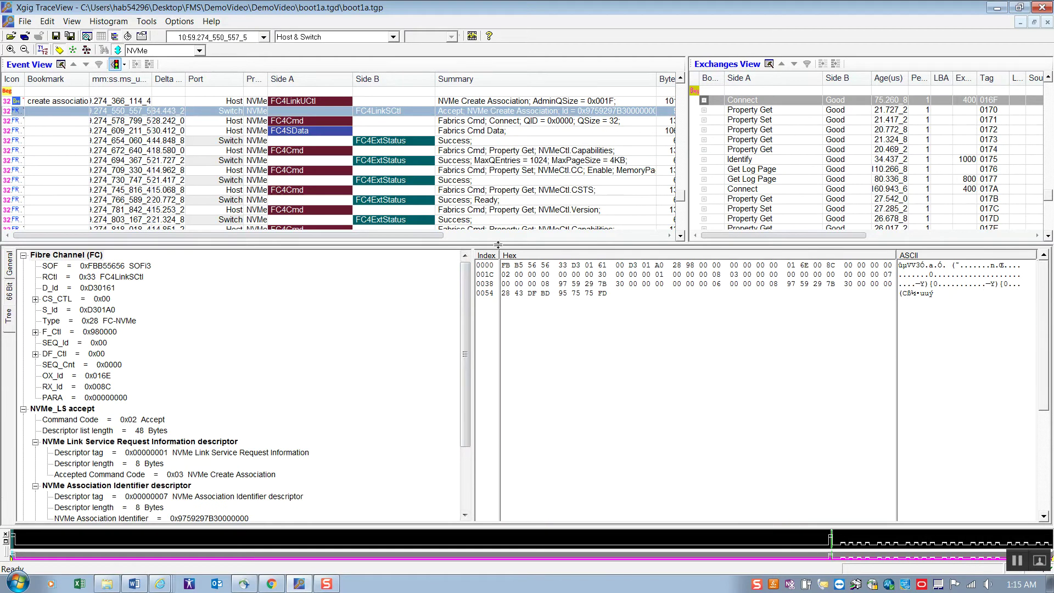
{"action": "left_click", "coordinate": [474, 99]}
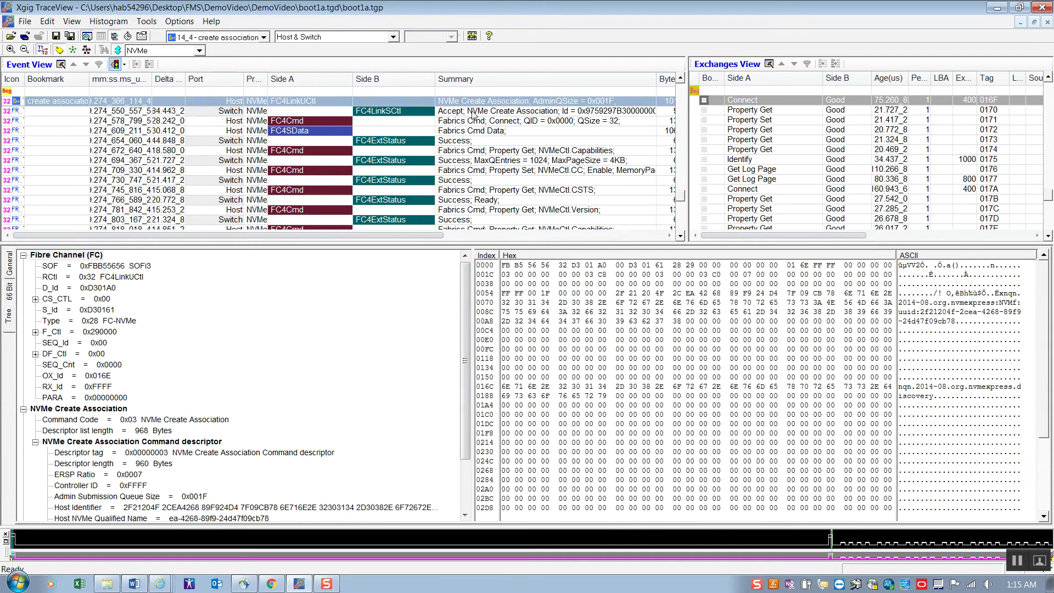
{"action": "left_click", "coordinate": [474, 113]}
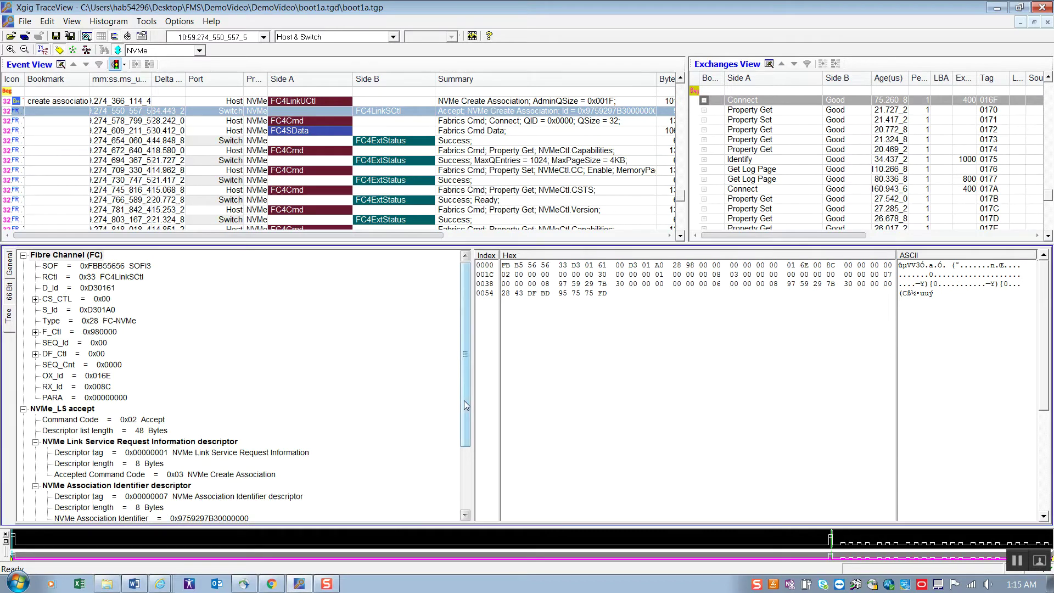
{"action": "left_click_drag", "start_coordinate": [463, 400], "coordinate": [474, 486]}
{"action": "key", "text": "Home"}
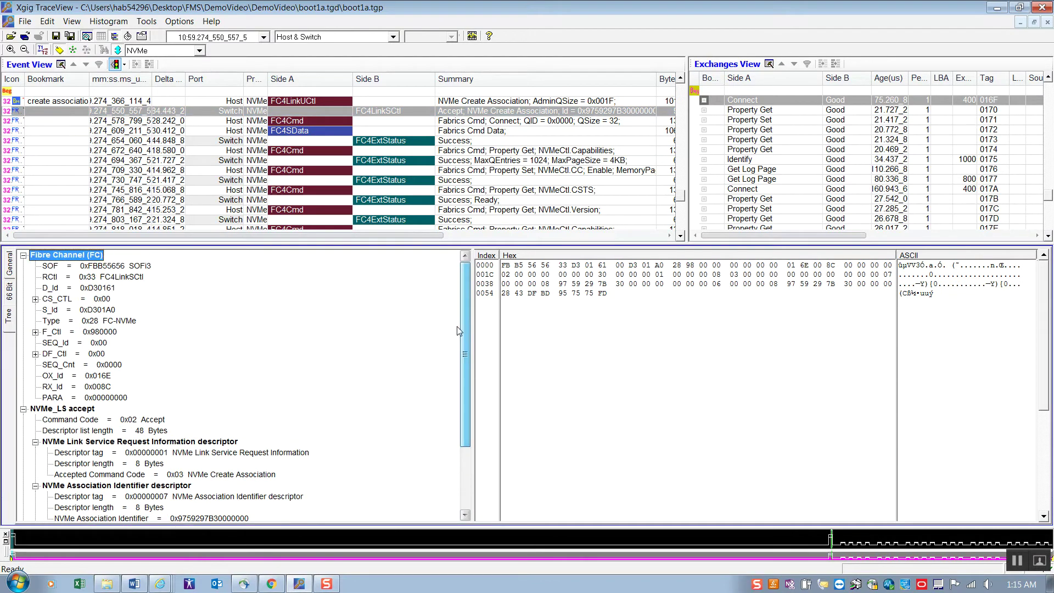
Filter the trace to SCSI traffic and widen Exchanges View to reveal source addresses.
{"action": "left_click", "coordinate": [199, 51]}
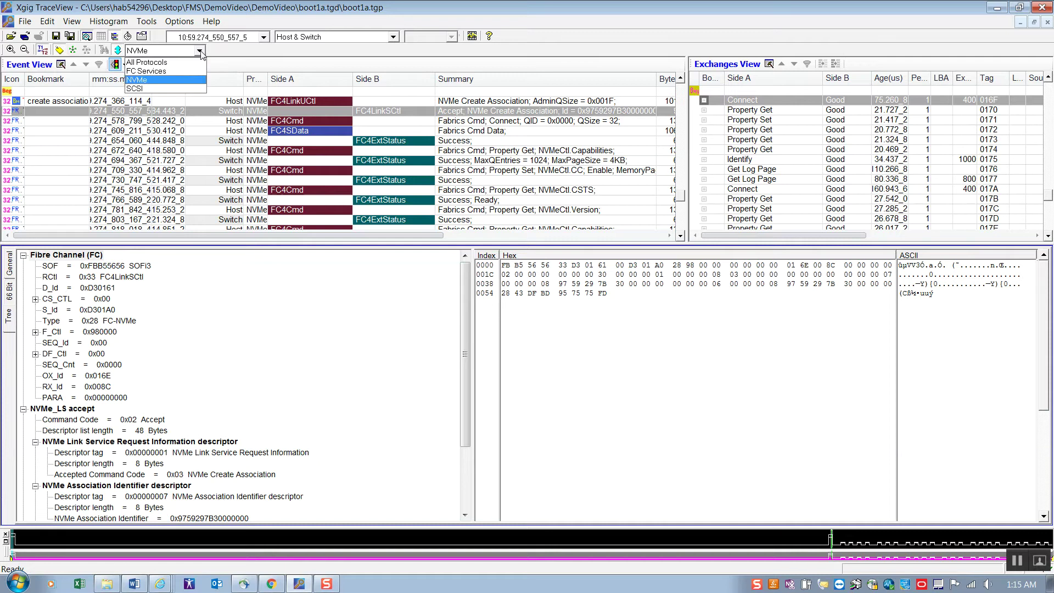
{"action": "left_click", "coordinate": [186, 88]}
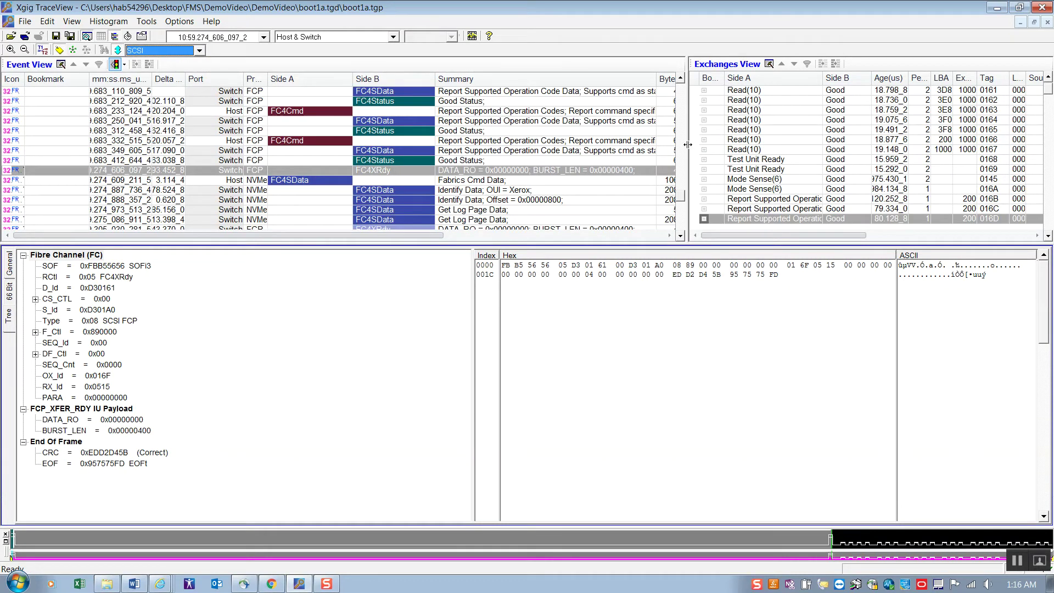
{"action": "left_click_drag", "start_coordinate": [687, 144], "coordinate": [620, 150]}
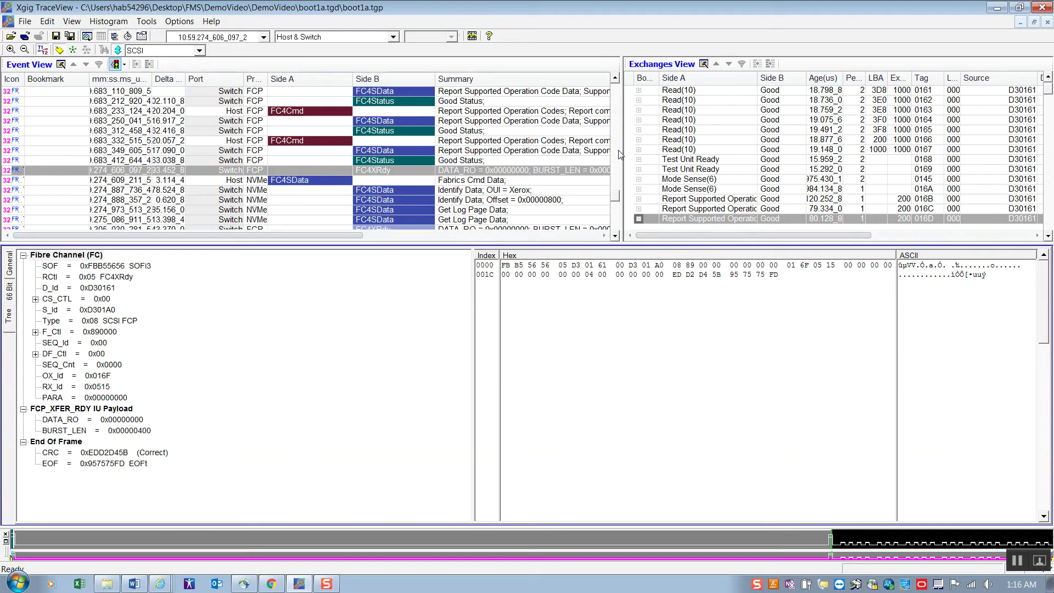
{"action": "scroll", "coordinate": [1043, 78], "scroll_direction": "up", "scroll_amount": 10}
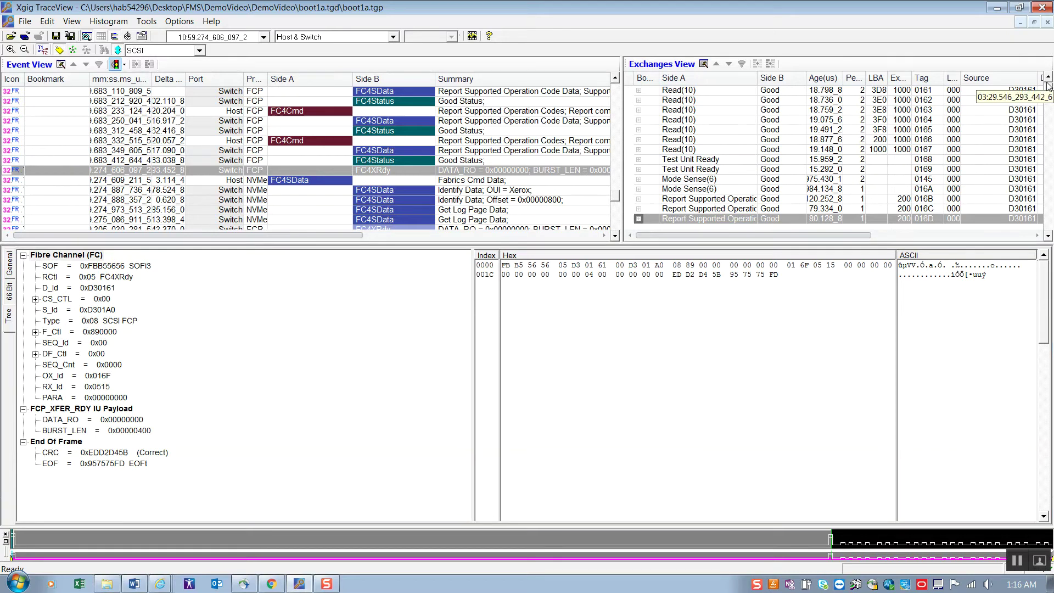
Expand the first Inquiry exchange and view its Inquiry Data reply from port 0xD301A2.
{"action": "left_click", "coordinate": [767, 104]}
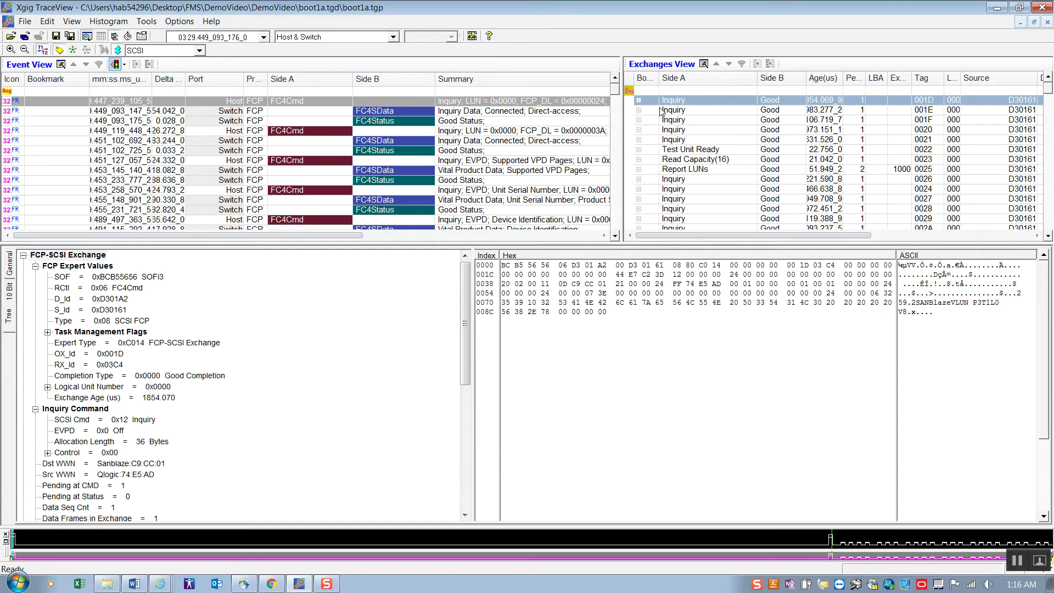
{"action": "left_click", "coordinate": [639, 100]}
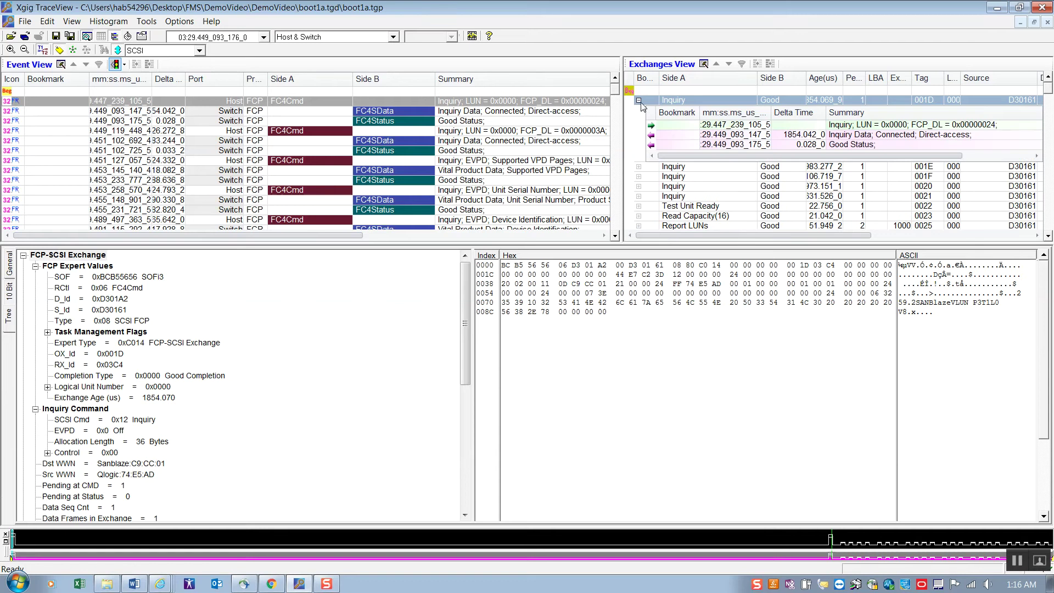
{"action": "left_click", "coordinate": [729, 138]}
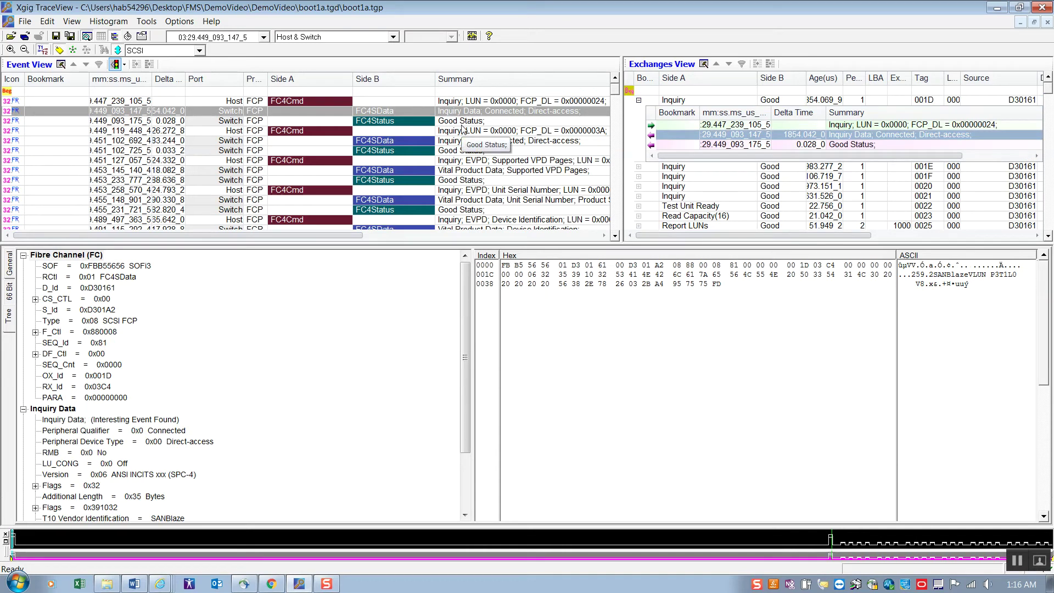